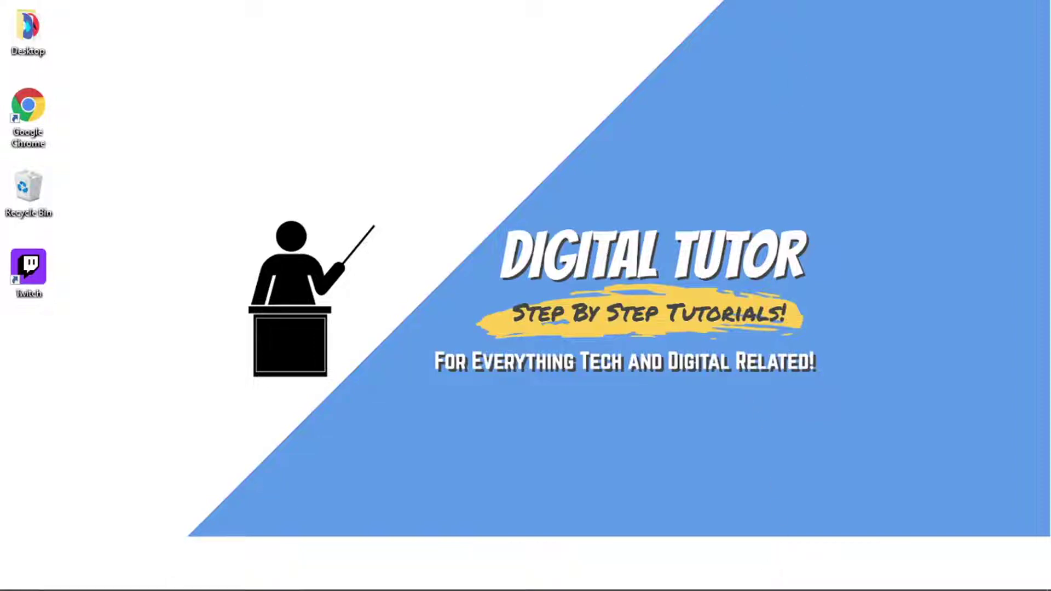
Bring Chrome to the front and load twitch.tv in the address bar.
mouse_move(690, 576)
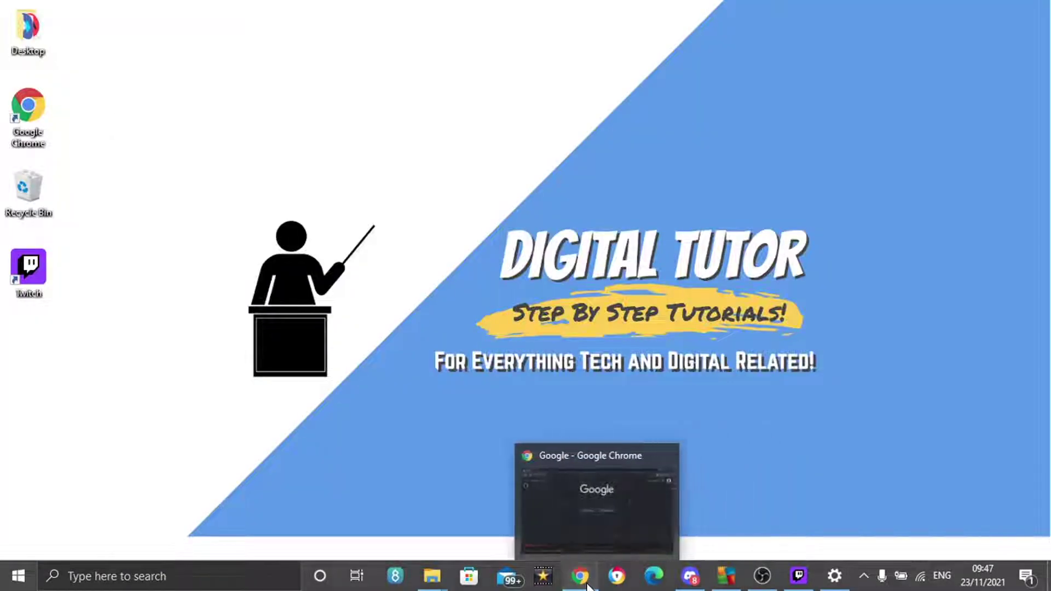
click(580, 576)
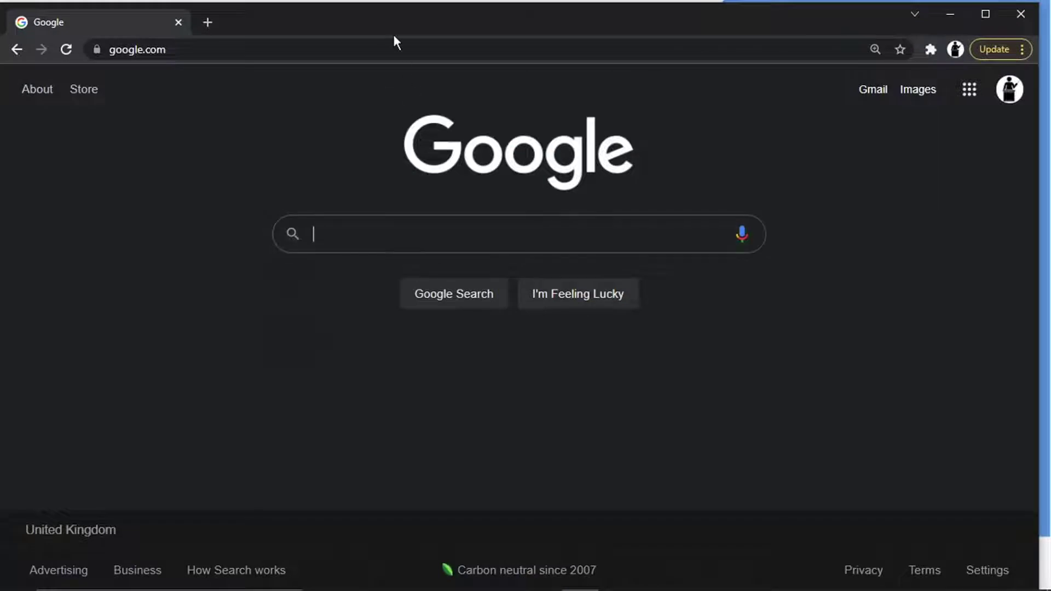
click(395, 49)
text(twi)
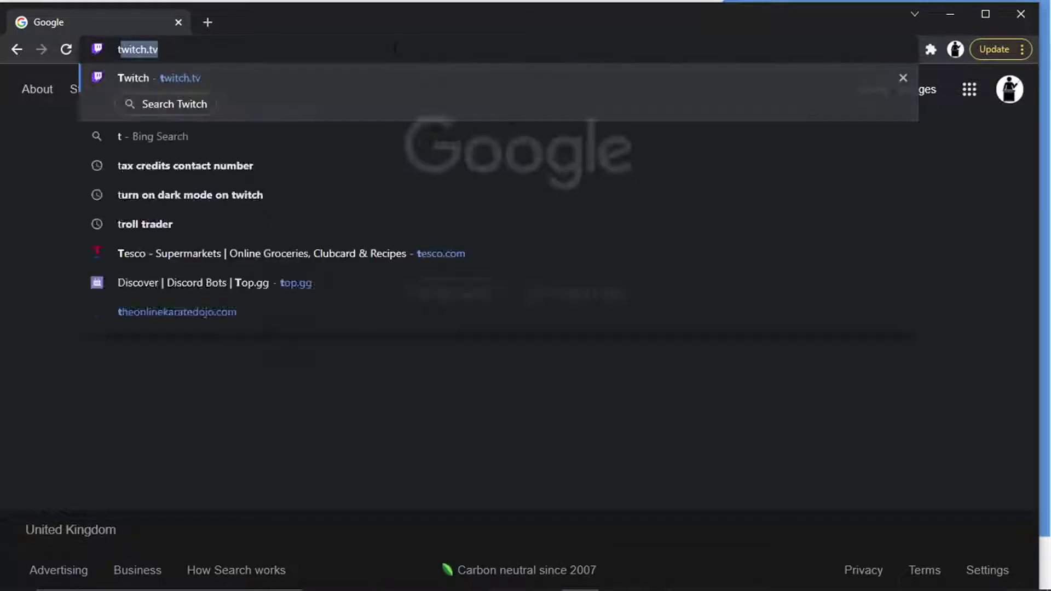
text(tch.)
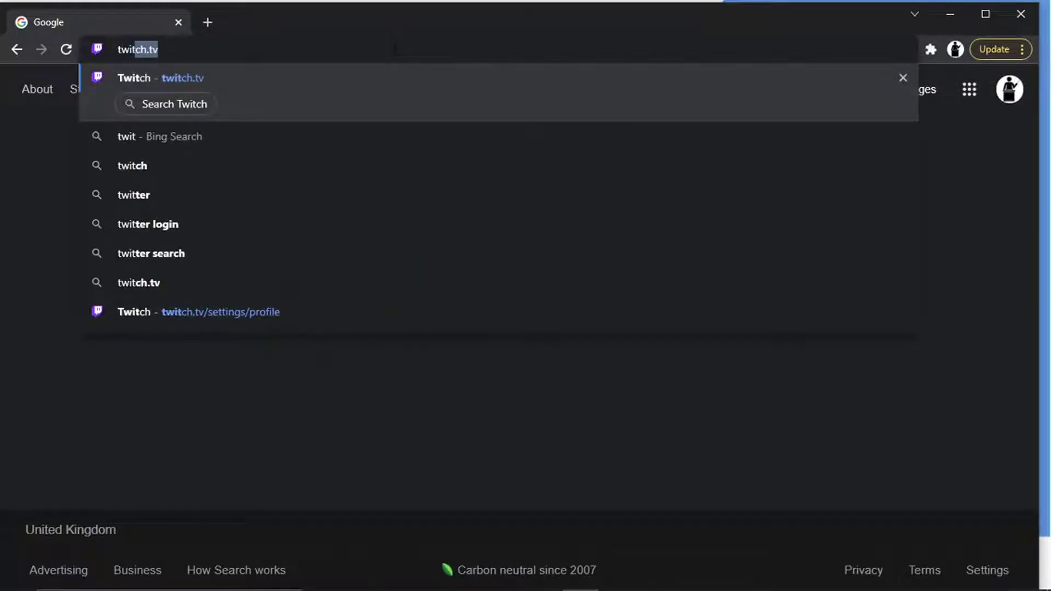
text(tv)
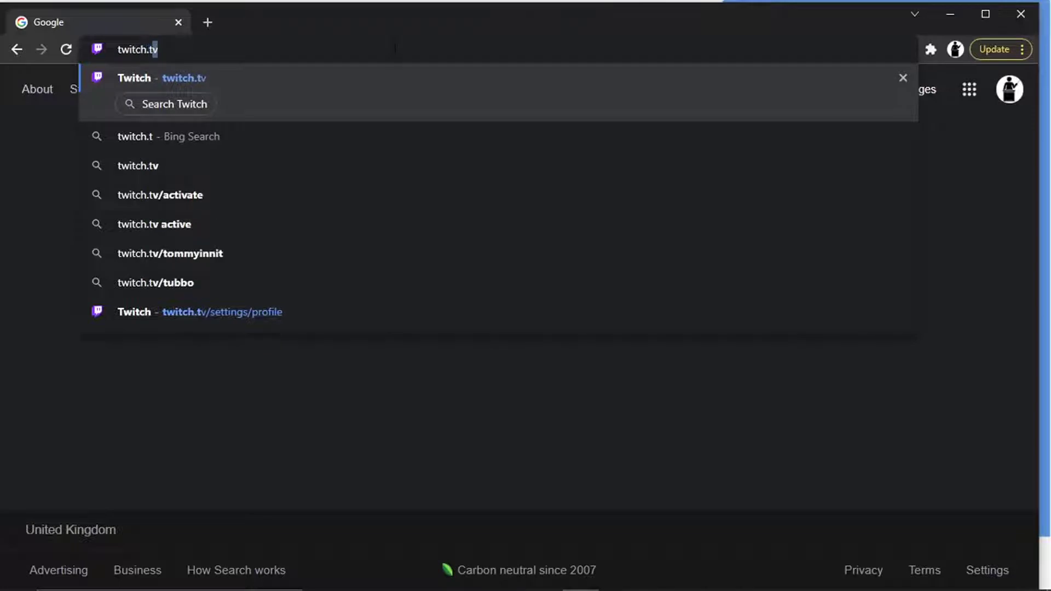
key(Return)
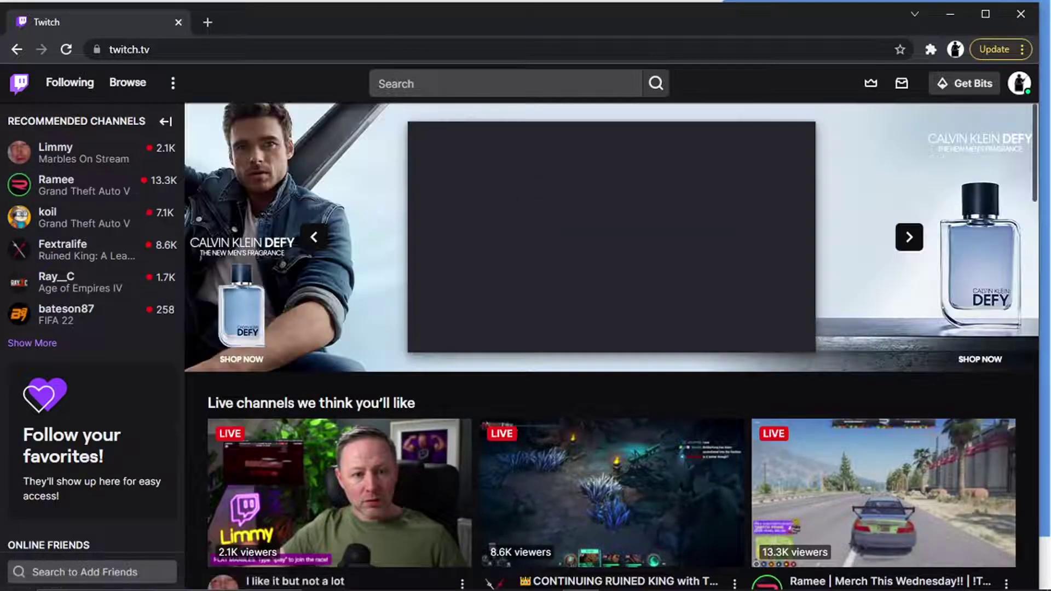
Pause the featured home-page stream and start a Twitch search for 'che'.
click(428, 334)
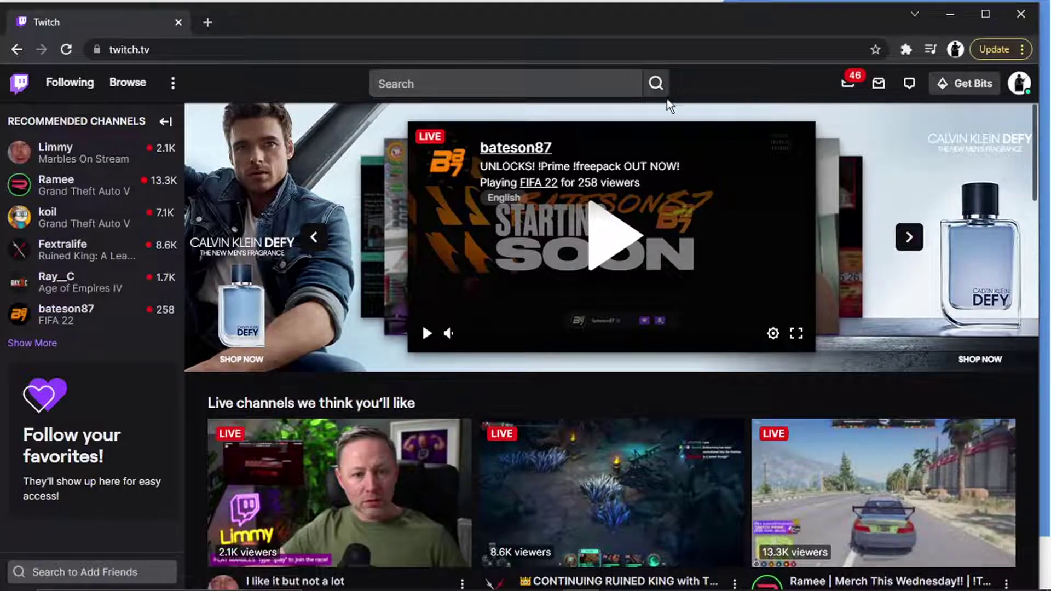
click(586, 84)
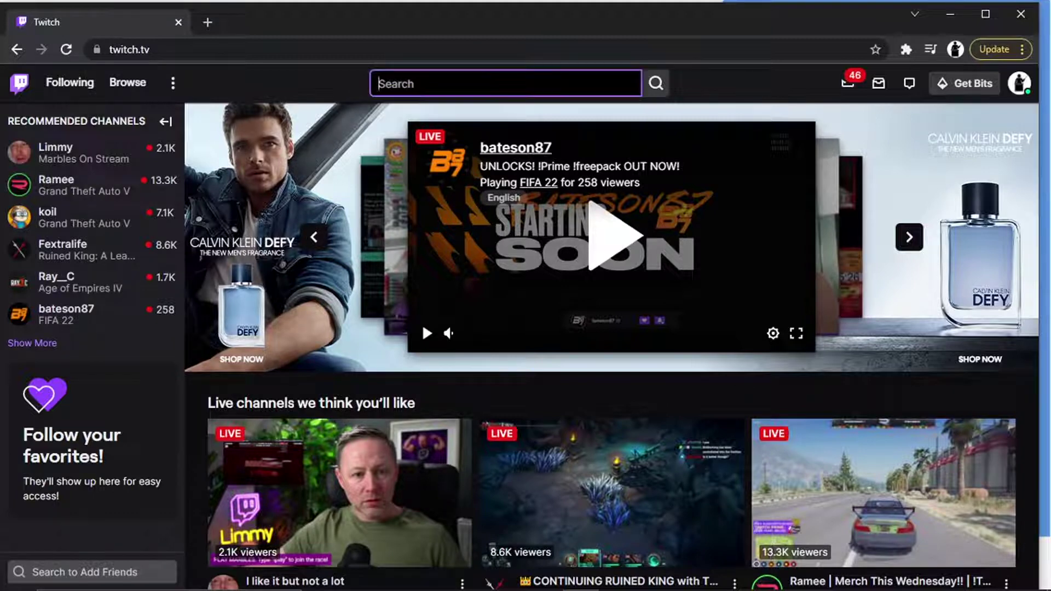
text(che)
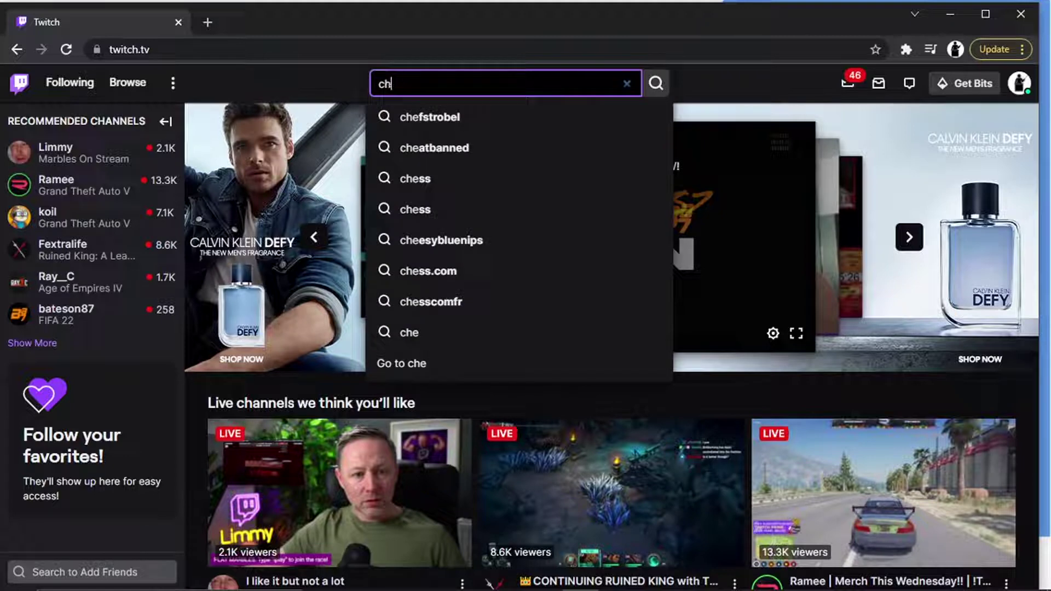
key(BackSpace)
key(BackSpace)
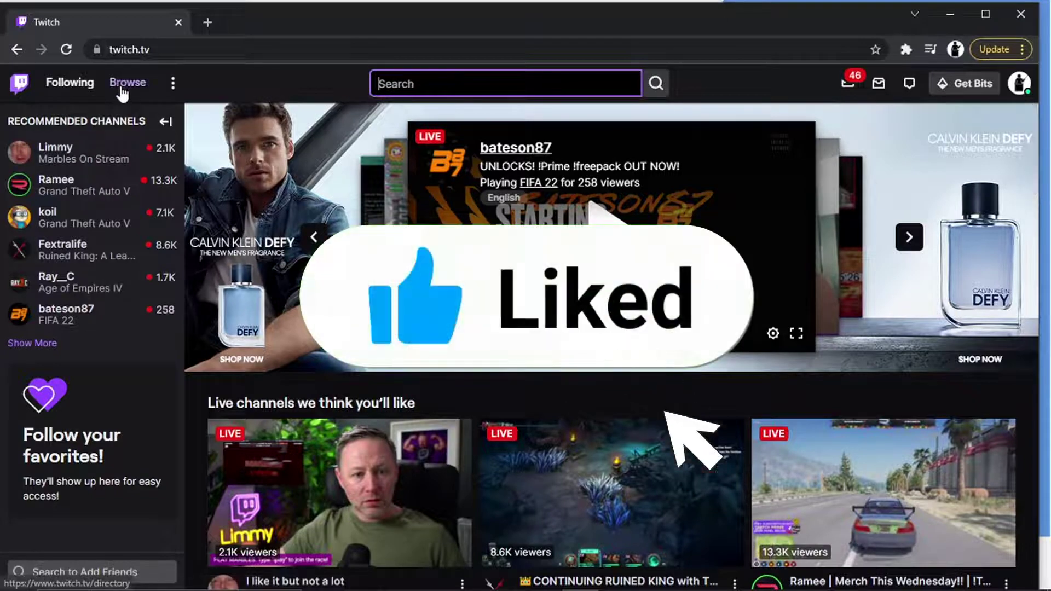
Maximize the window and open Browse's Live Channels listing, scrolling down the streams.
click(121, 87)
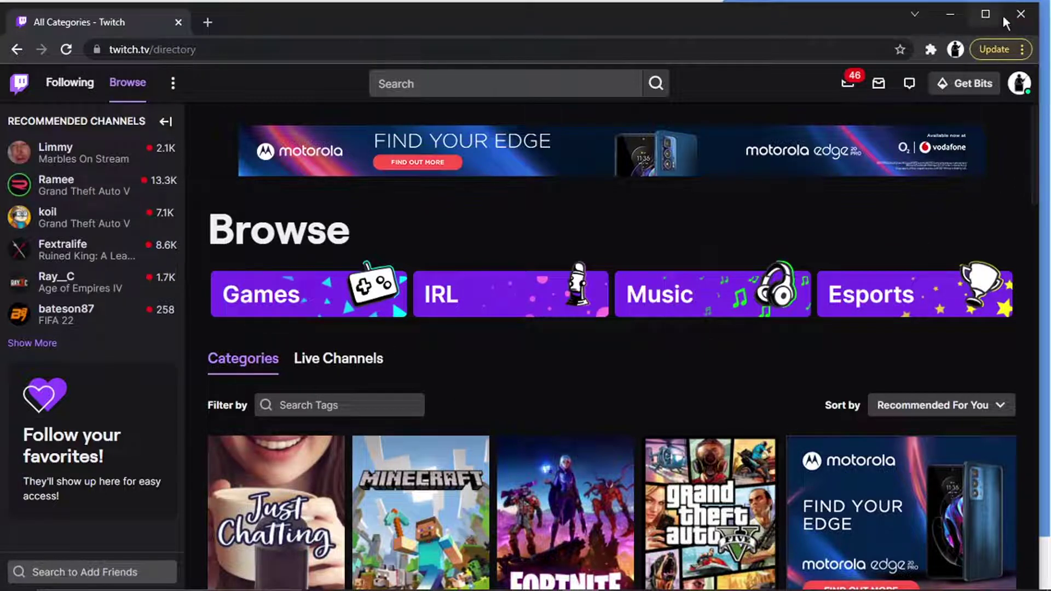
click(986, 14)
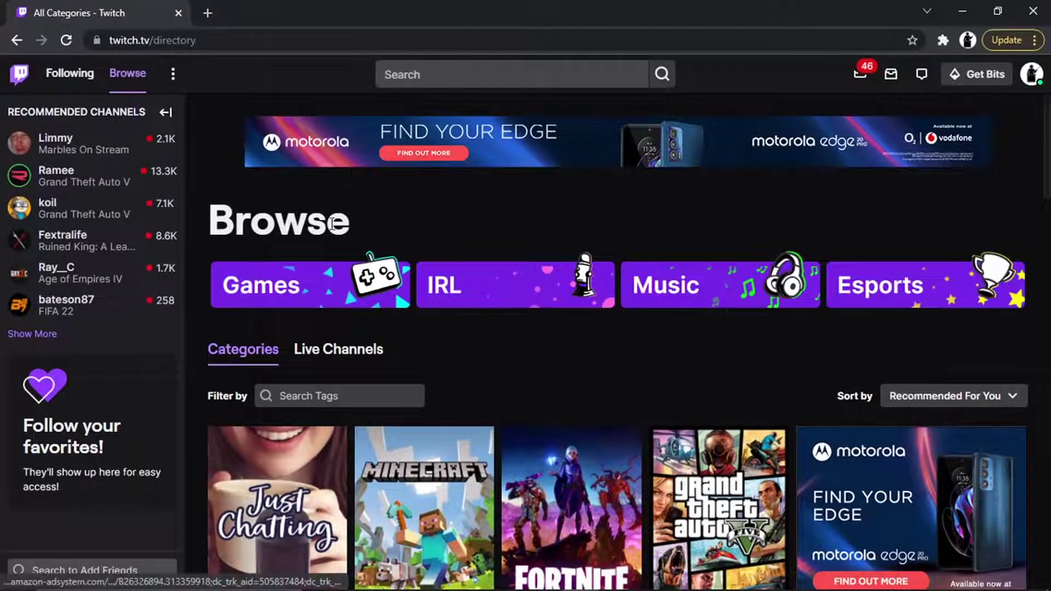
click(336, 350)
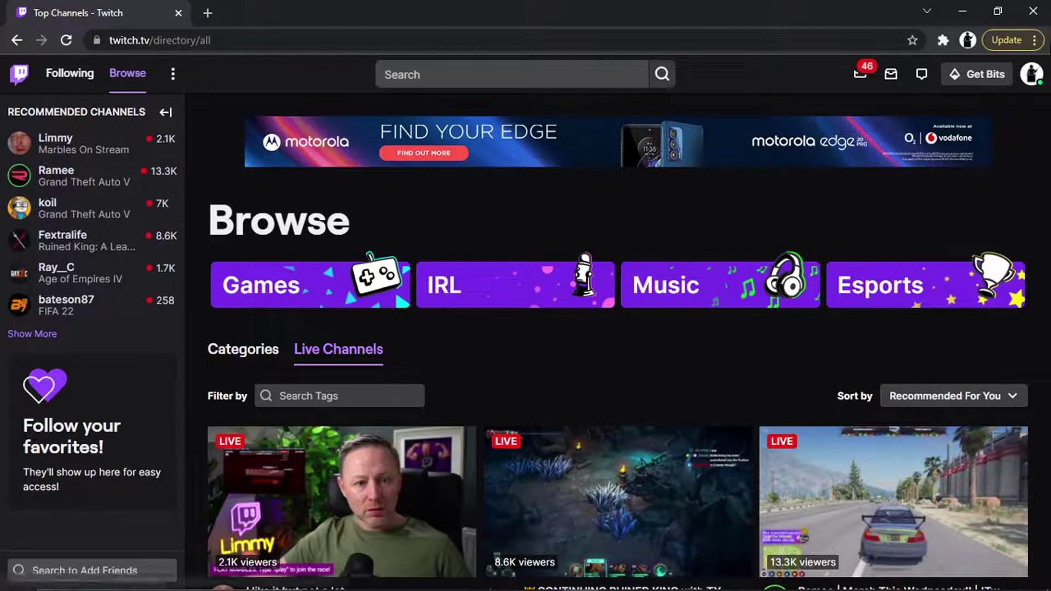
key(ctrl+a)
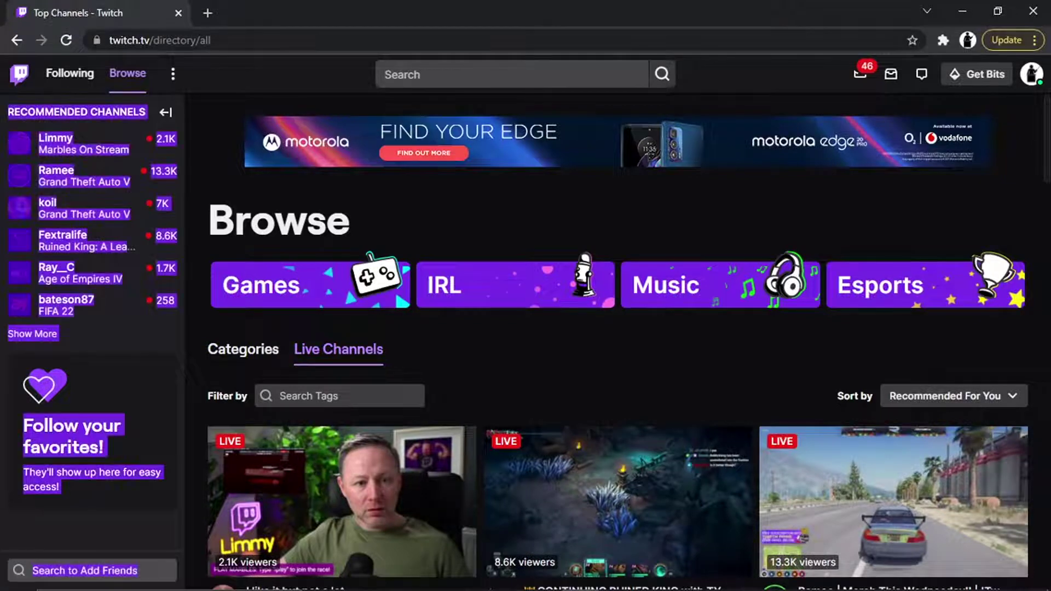
drag(1048, 135, 1037, 192)
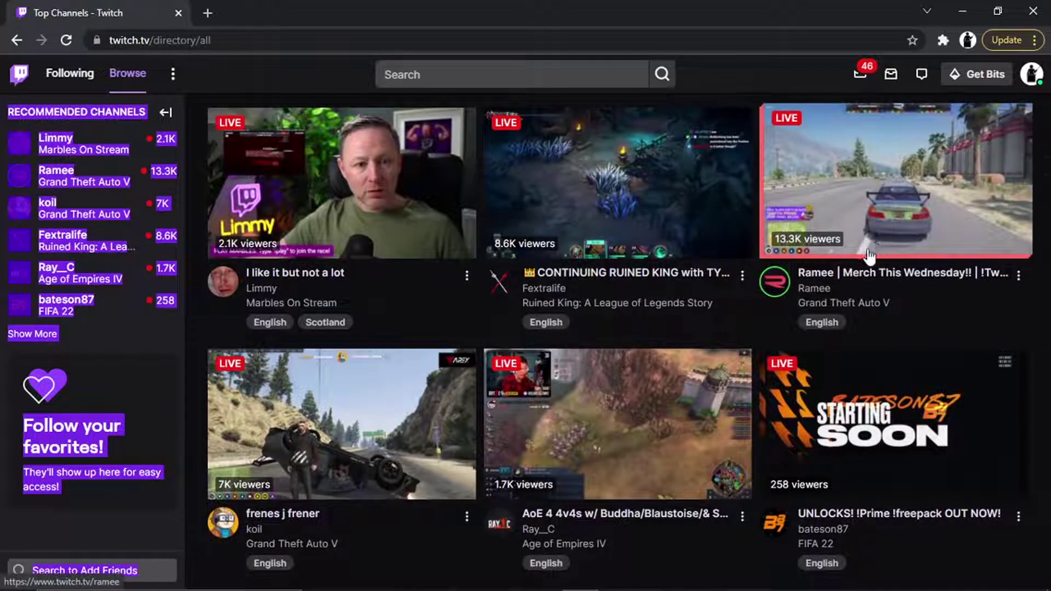
Open and pause the Grand Theft Auto V stream, then open its 'Subscribe: 20% off' offer.
click(864, 274)
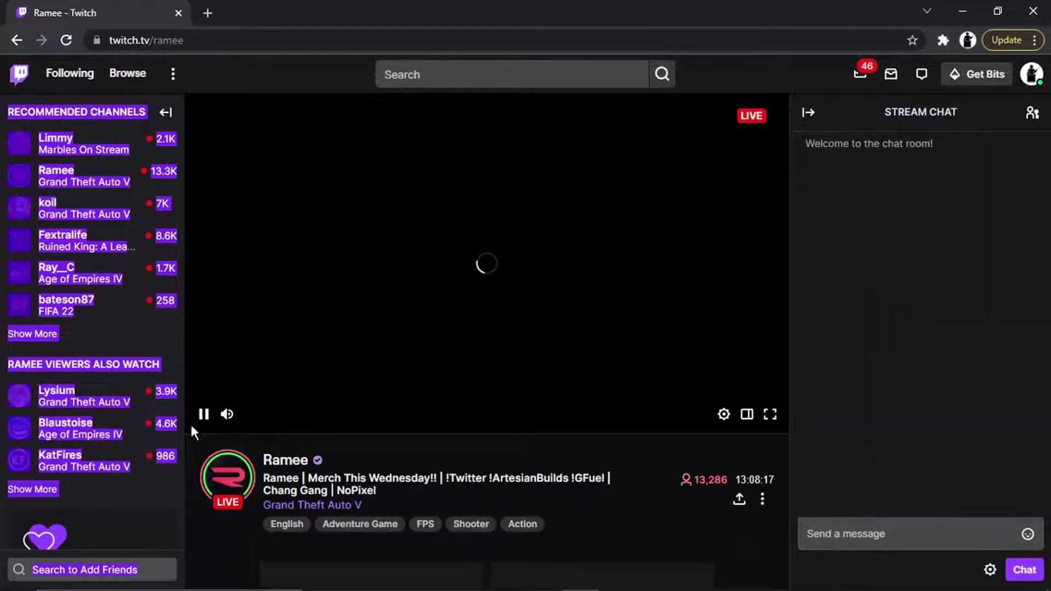
click(206, 417)
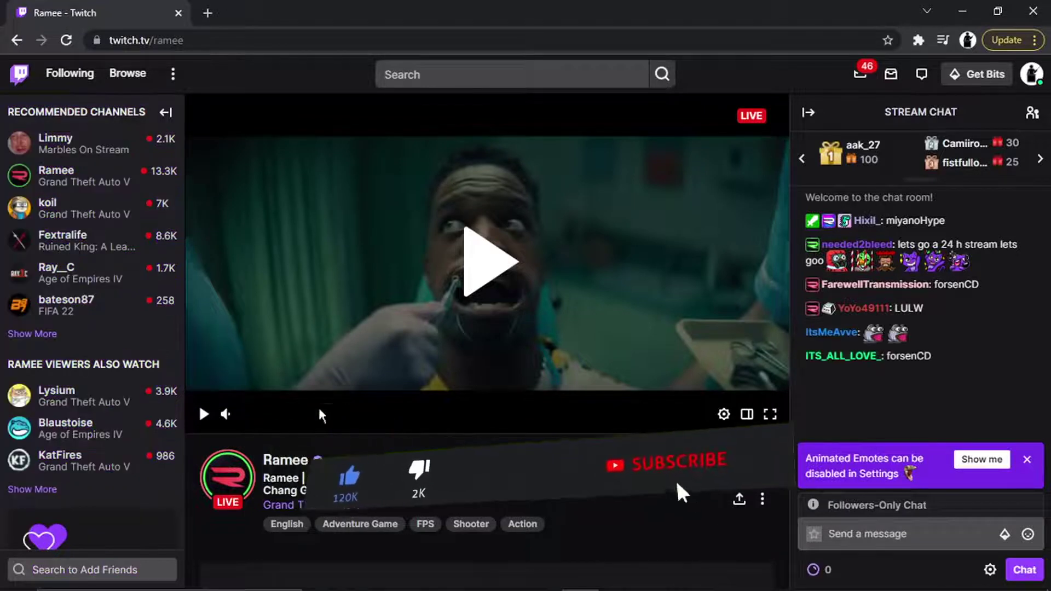
click(178, 285)
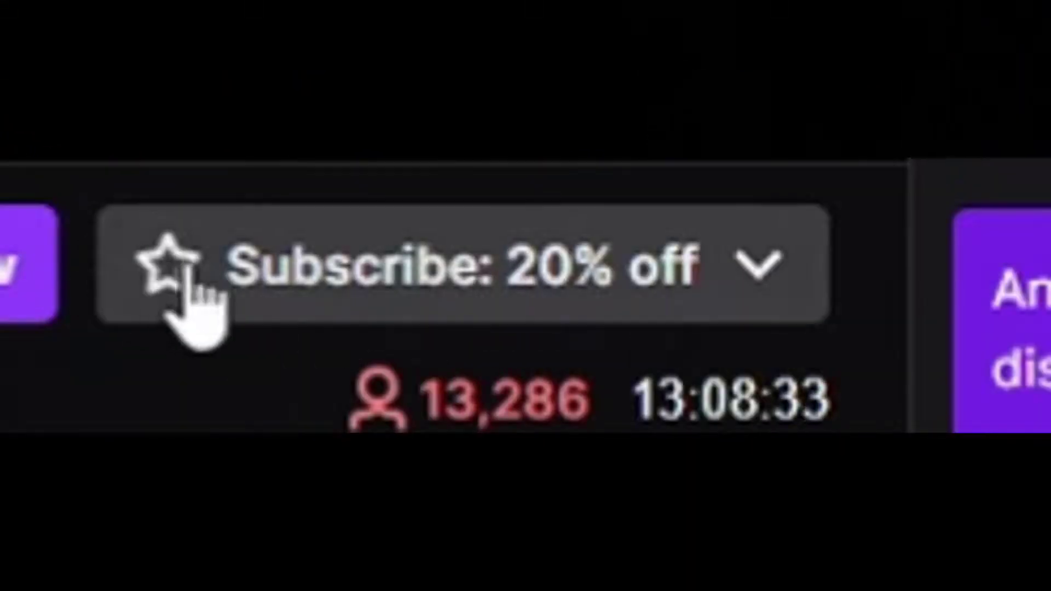
click(368, 305)
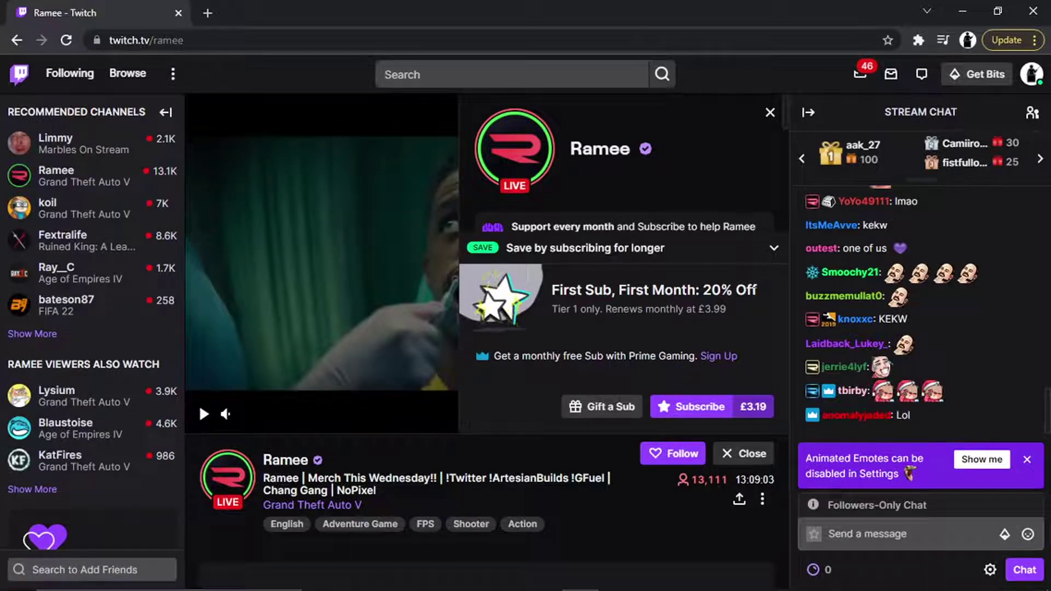
Check the longer renewal options, then subscribe to Ramee's Tier 1 for £3.19.
click(774, 249)
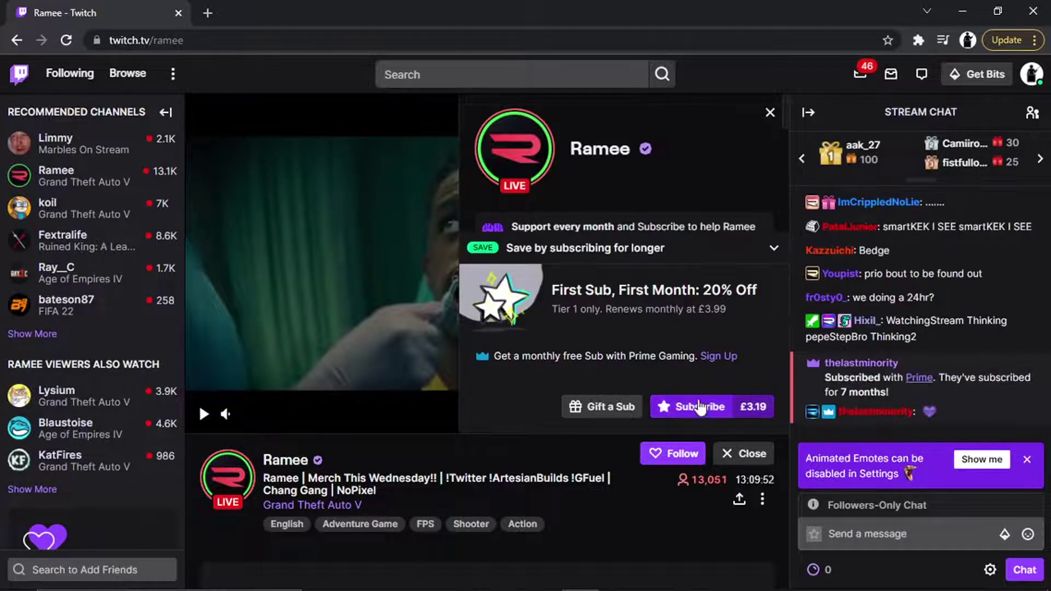
click(700, 407)
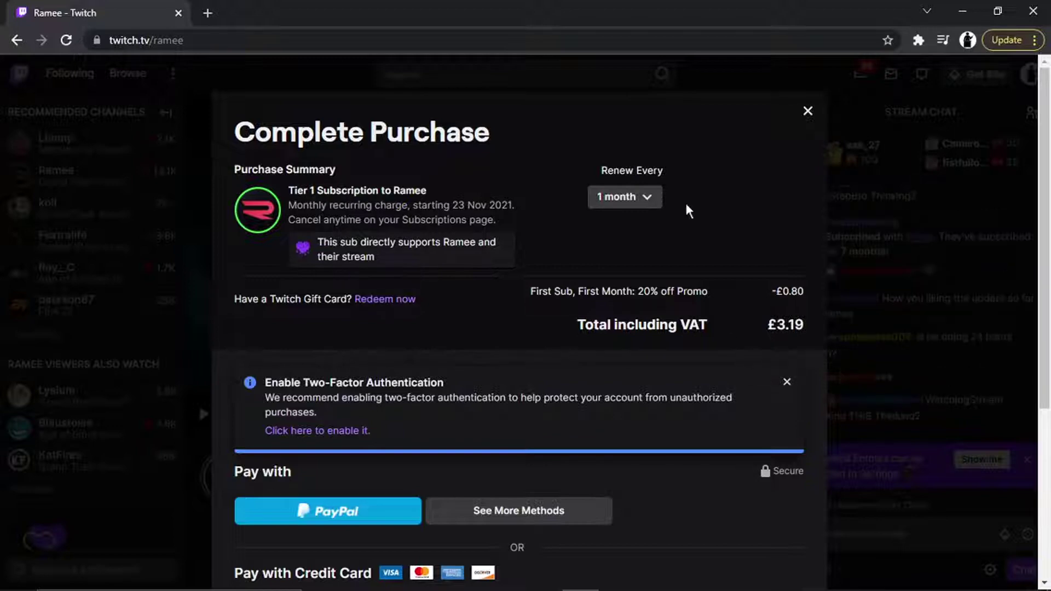
click(660, 197)
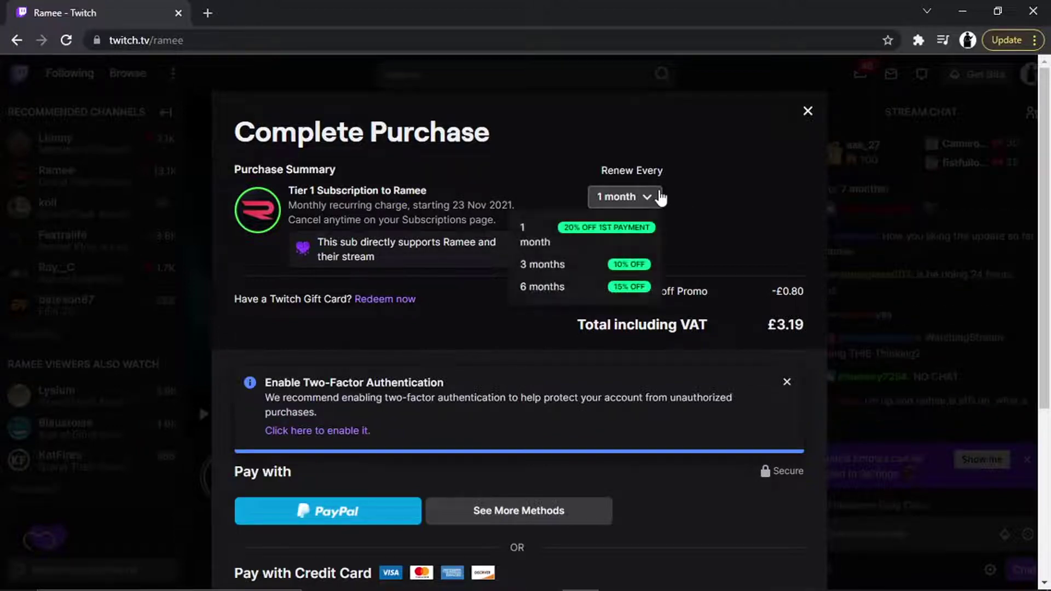
click(660, 198)
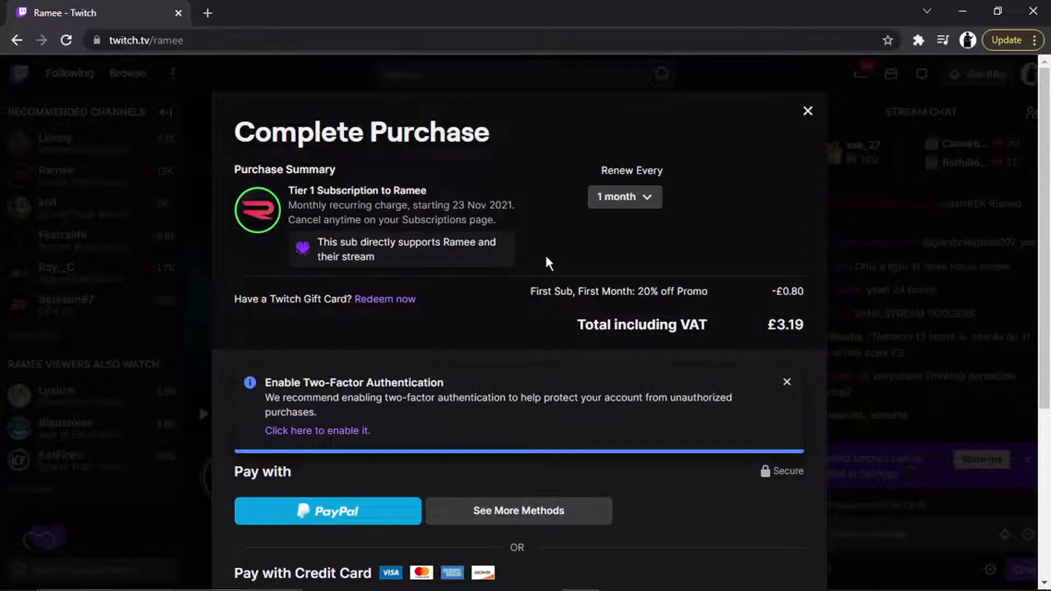
drag(1045, 296, 1048, 466)
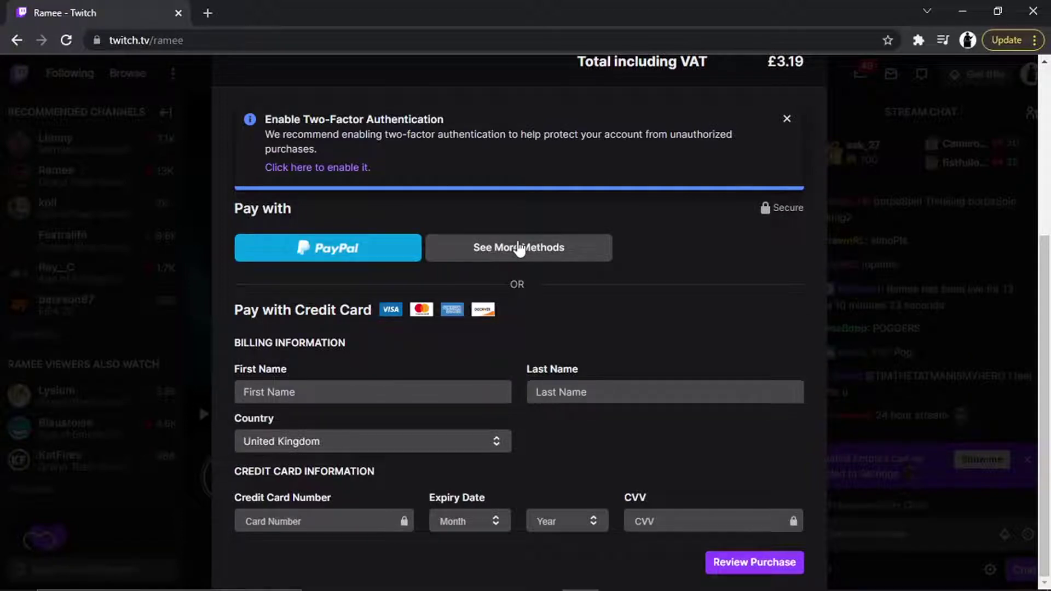
Pick PayPal from the full payment-methods list and continue to PayPal for the £3.19 payment.
click(519, 248)
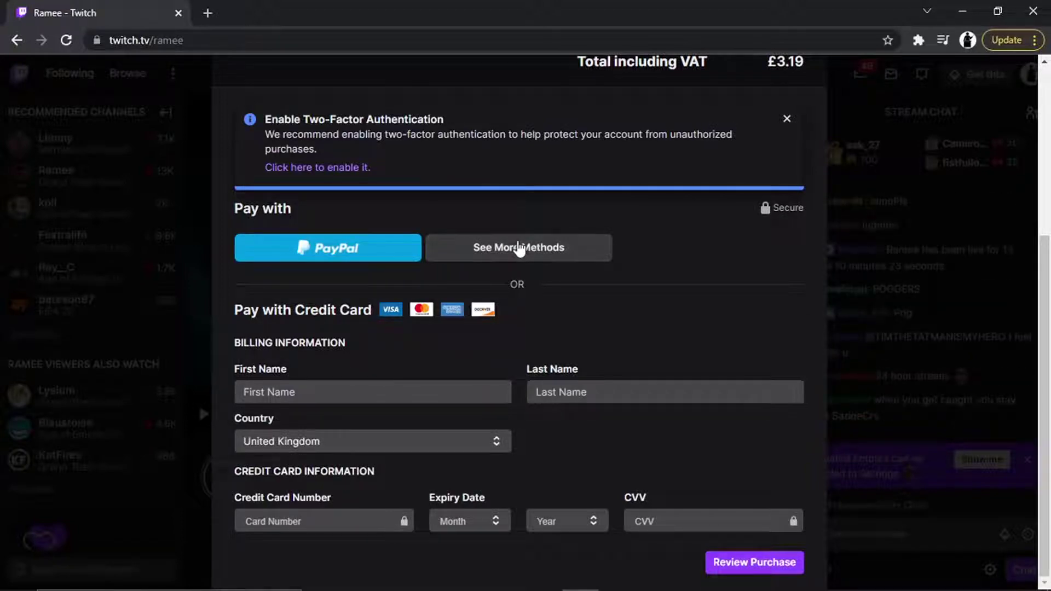
click(579, 247)
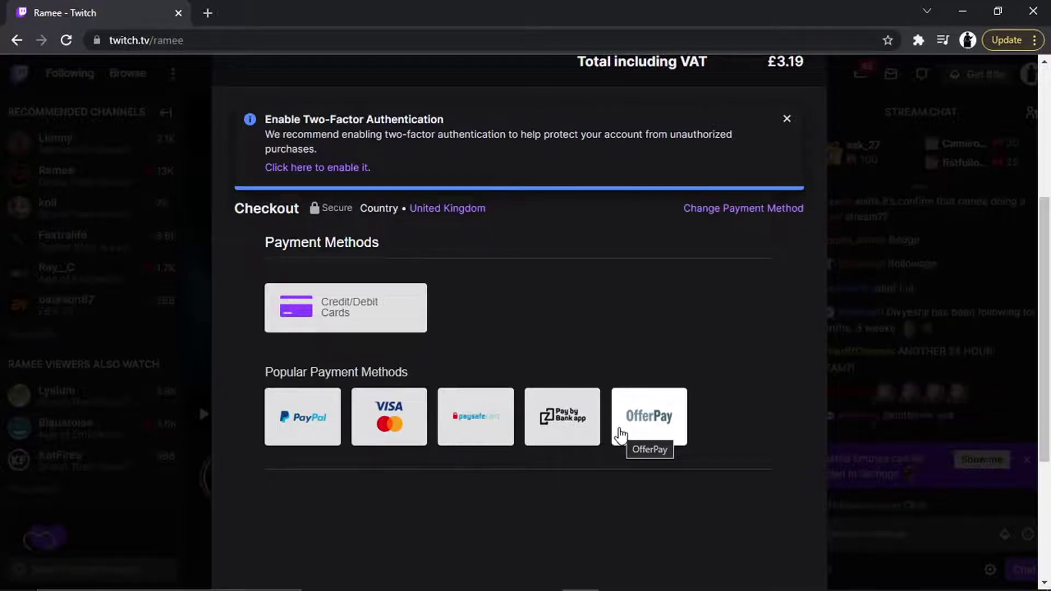
click(309, 415)
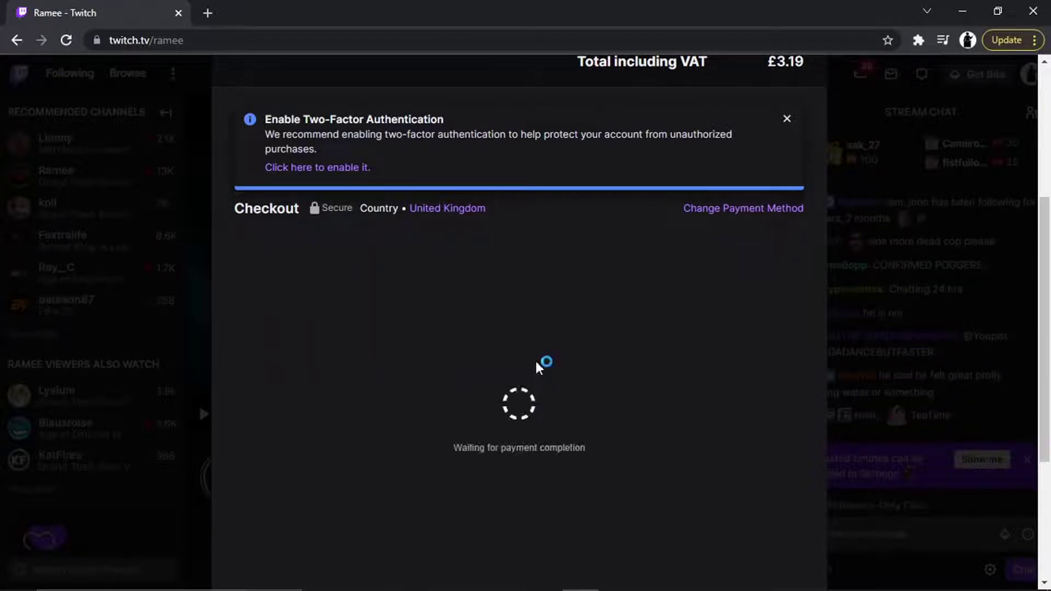
click(537, 369)
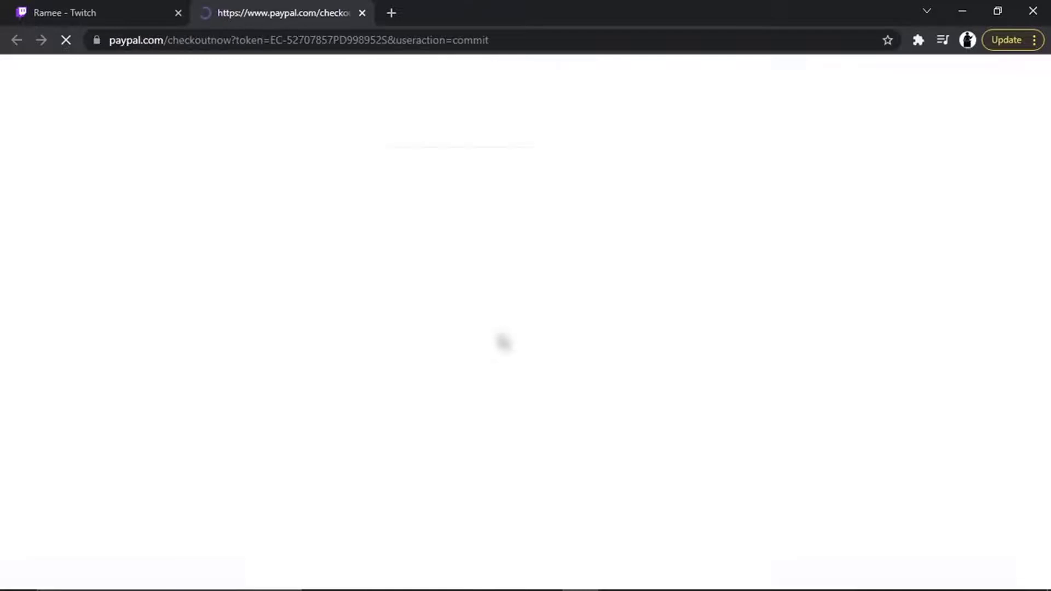
Accept cookies on the PayPal login page.
drag(528, 341, 365, 312)
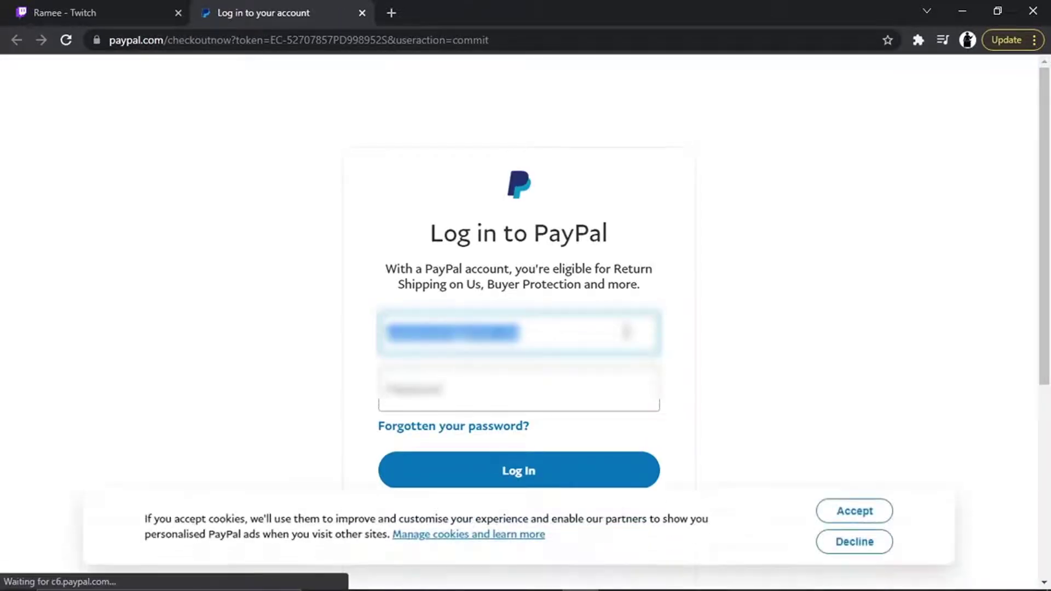
key(Right)
click(856, 511)
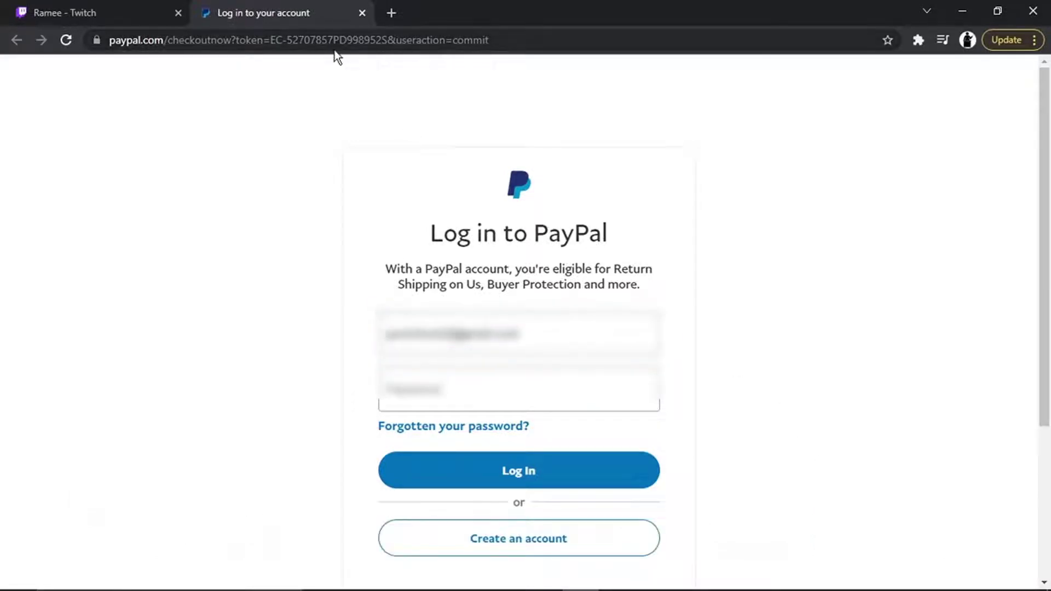
Back in the Twitch tab, dismiss the two-factor notice and close the Complete Purchase window.
click(135, 8)
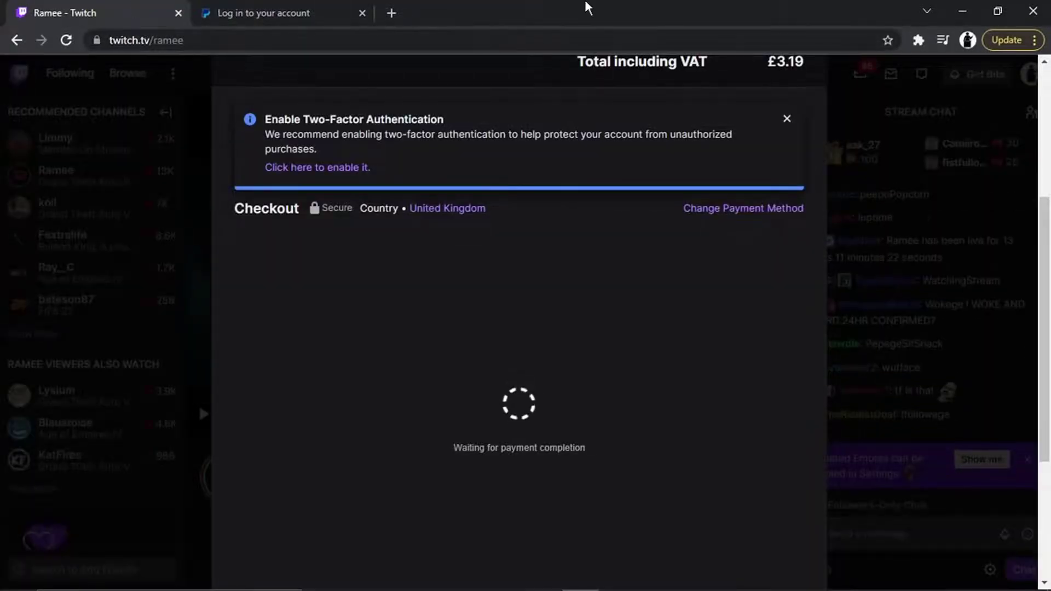
click(786, 121)
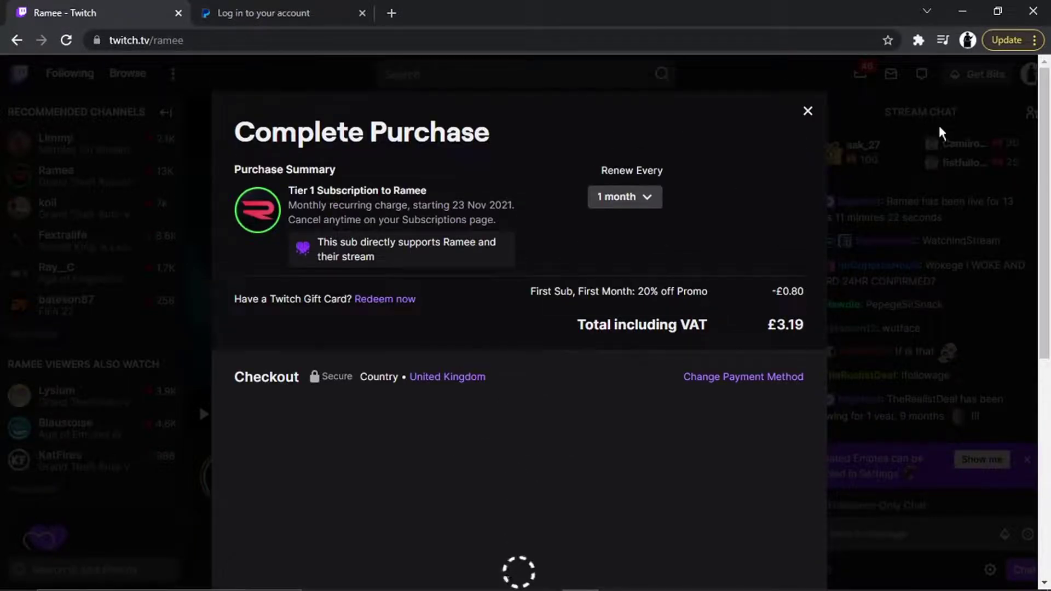
click(808, 111)
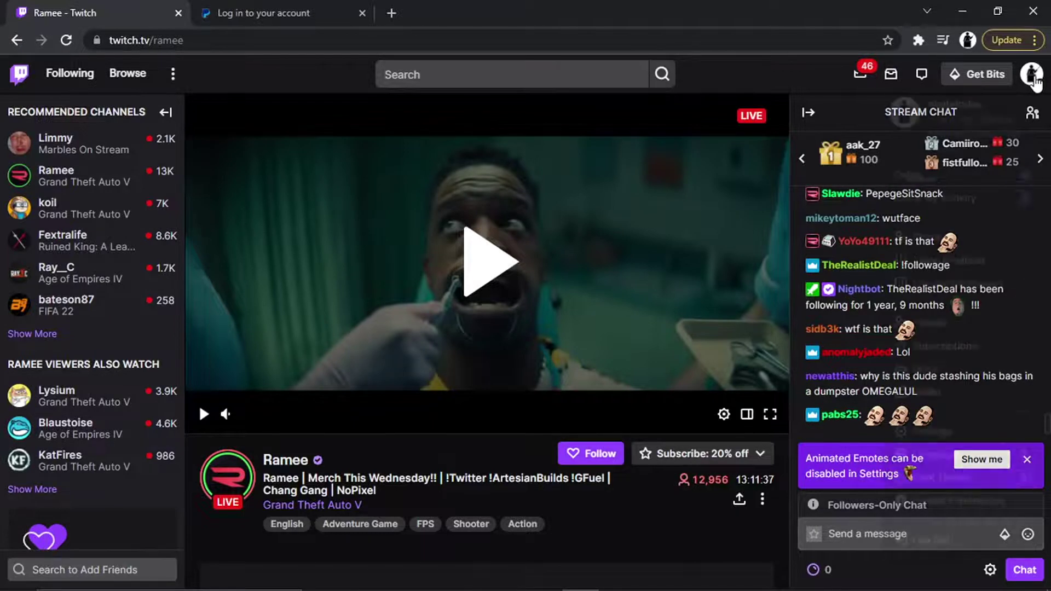
Go to Subscriptions from the account menu and close Ramee's mini player.
click(1032, 77)
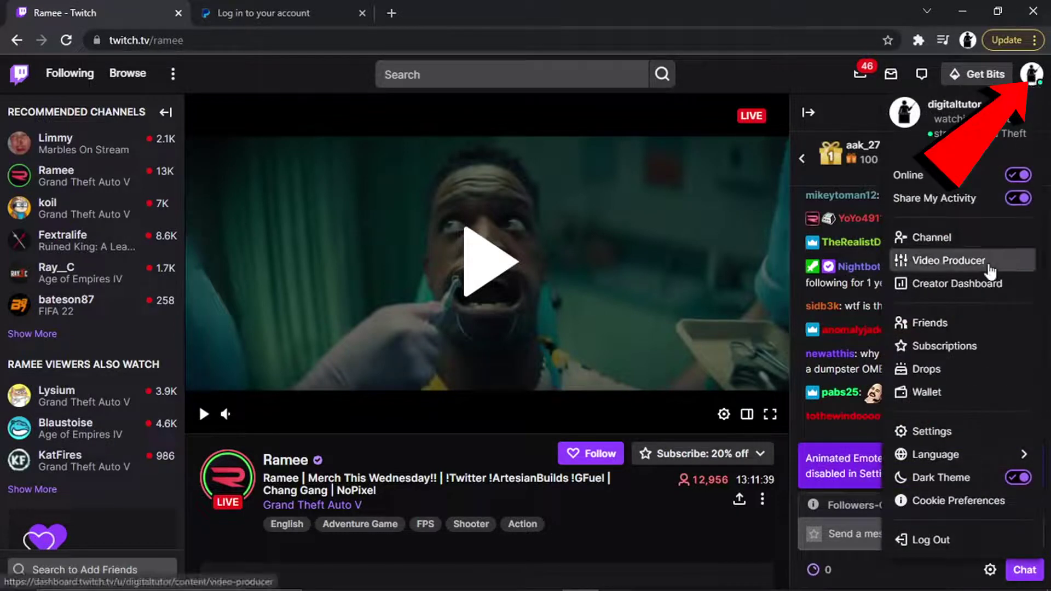
click(967, 353)
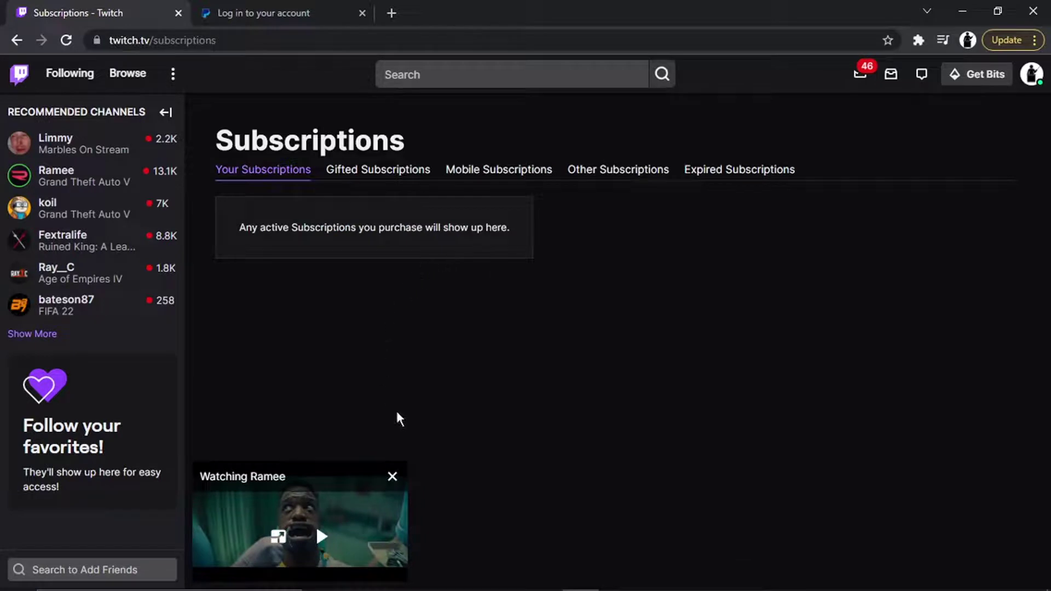
click(392, 477)
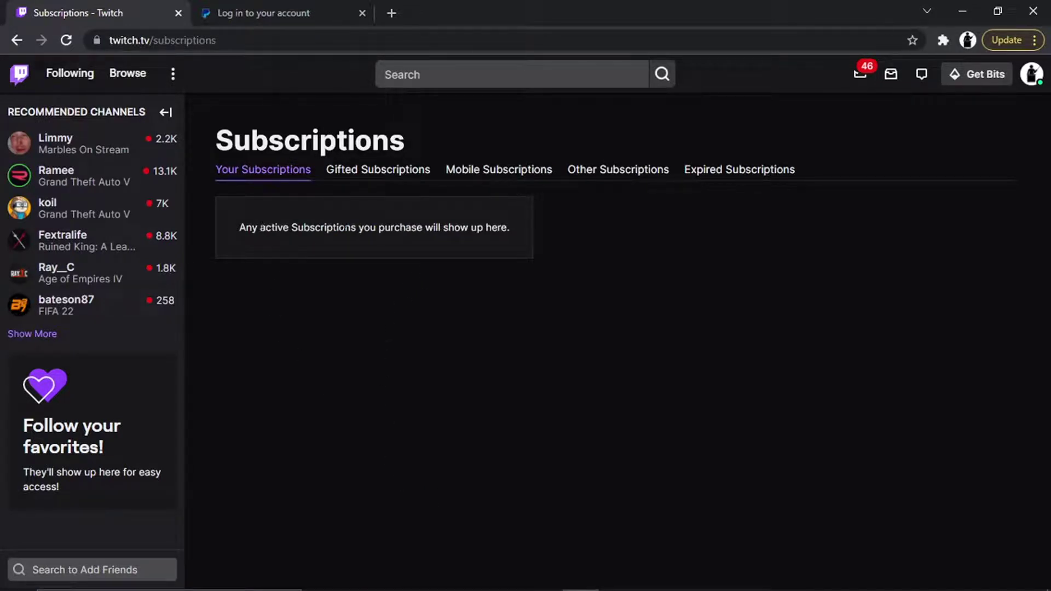
View the Gifted, Mobile, and Expired Subscriptions tabs in turn.
click(379, 181)
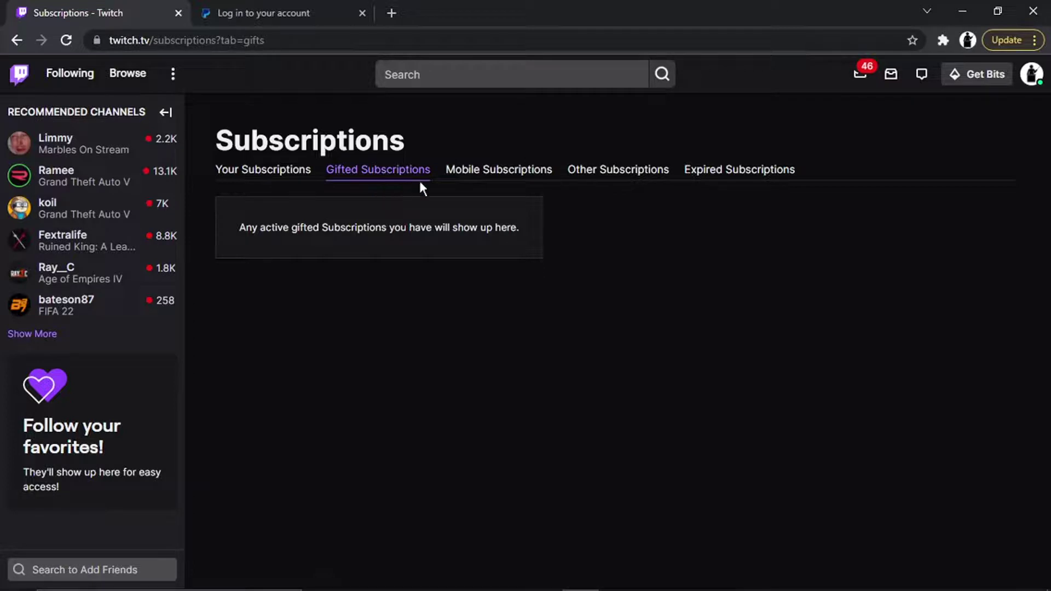
click(498, 169)
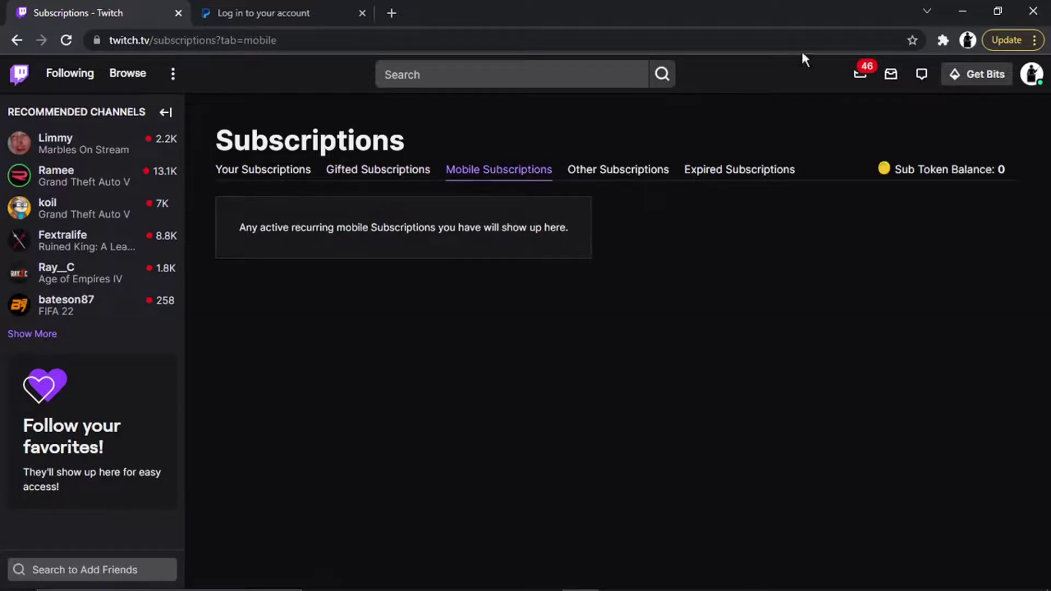
click(766, 168)
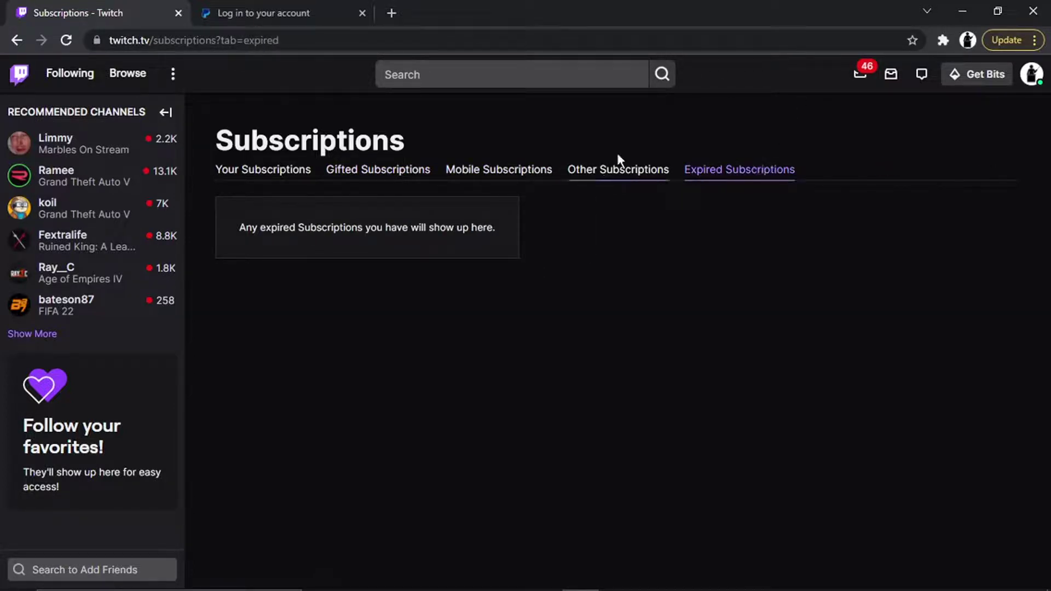